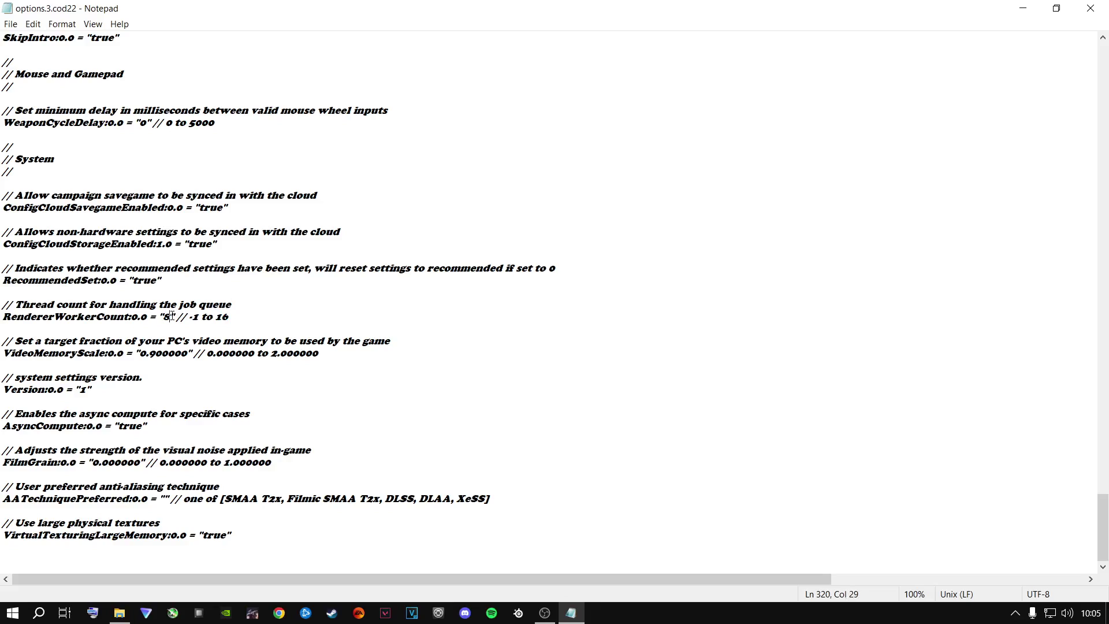
Try 16 and 24 as the RendererWorkerCount value, and set it back to 8
key(BackSpace)
text(16)
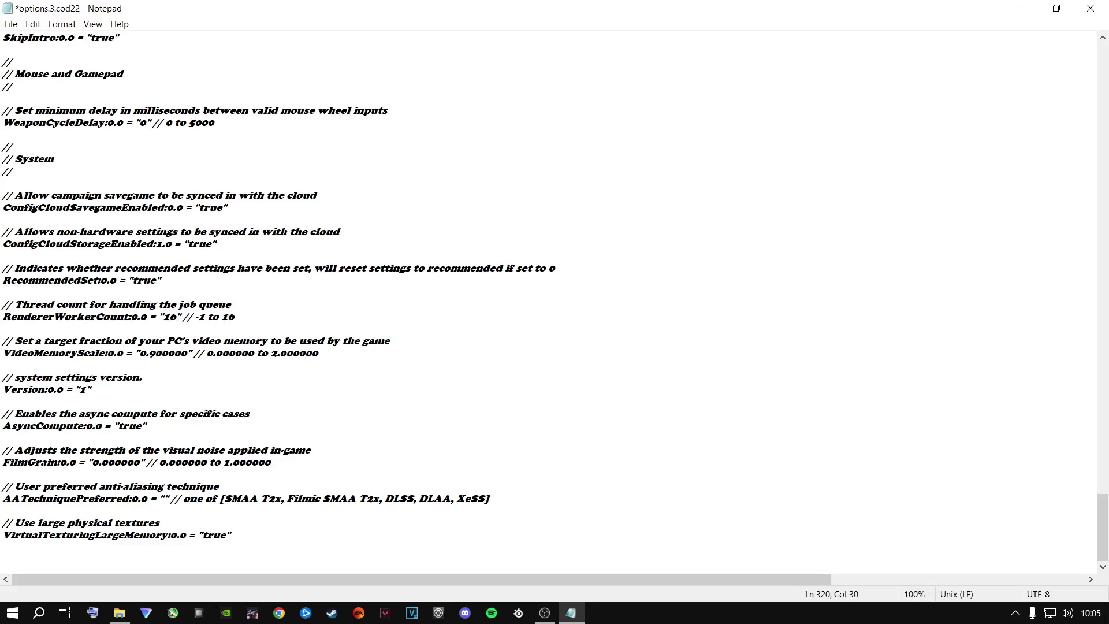
key(BackSpace)
key(BackSpace)
text(24)
key(BackSpace)
key(BackSpace)
text(8)
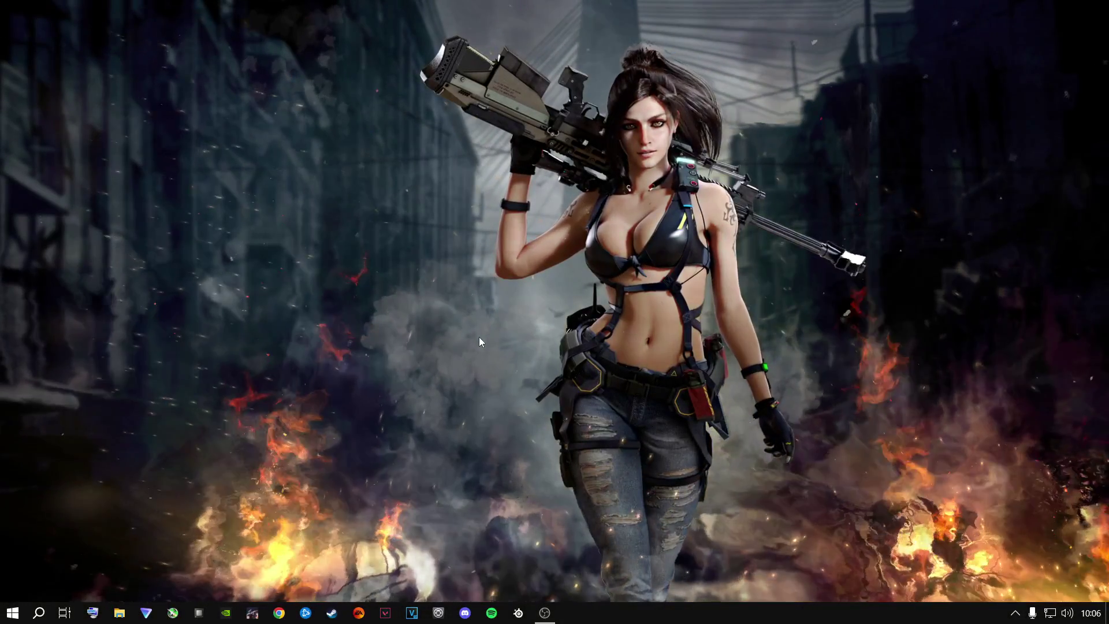
Open the NVIDIA Control Panel and check which option is chosen for the image settings with preview
right_click(480, 337)
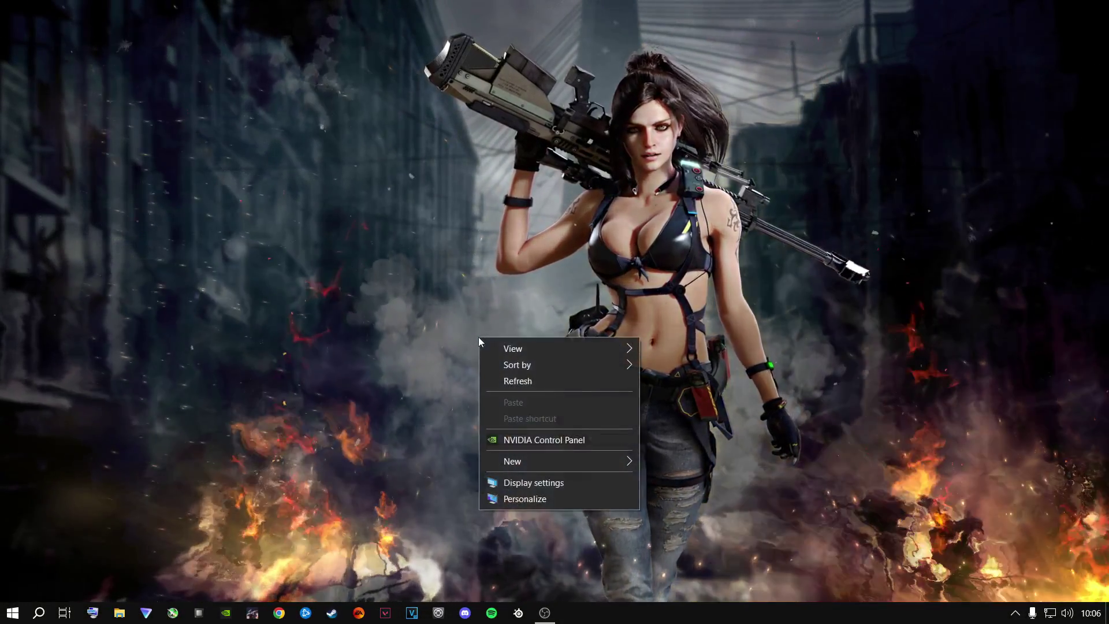
click(521, 439)
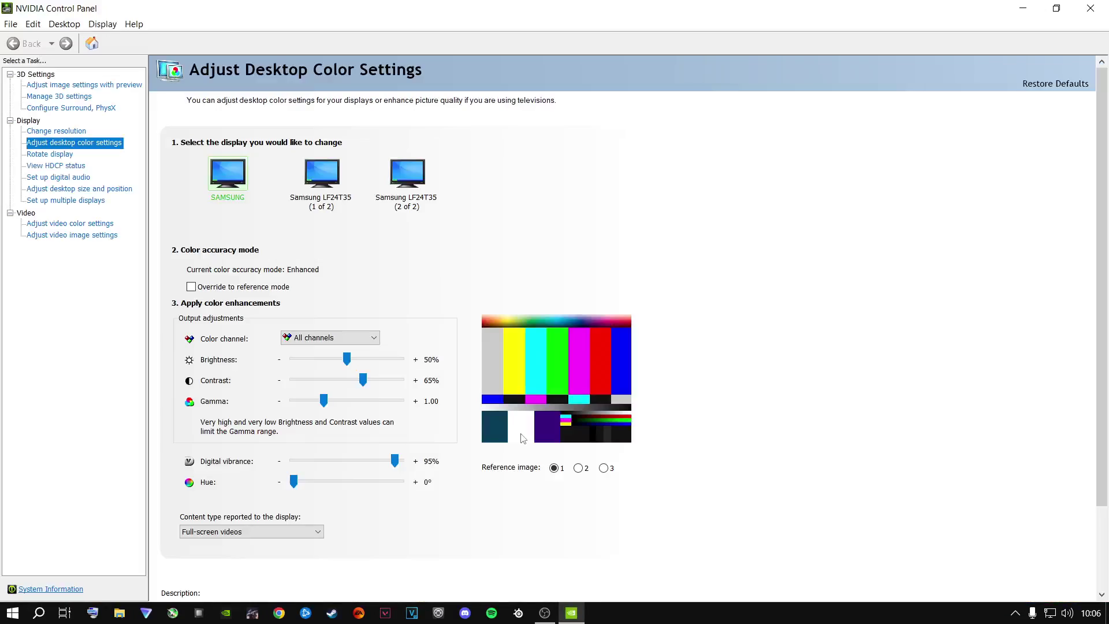
click(58, 86)
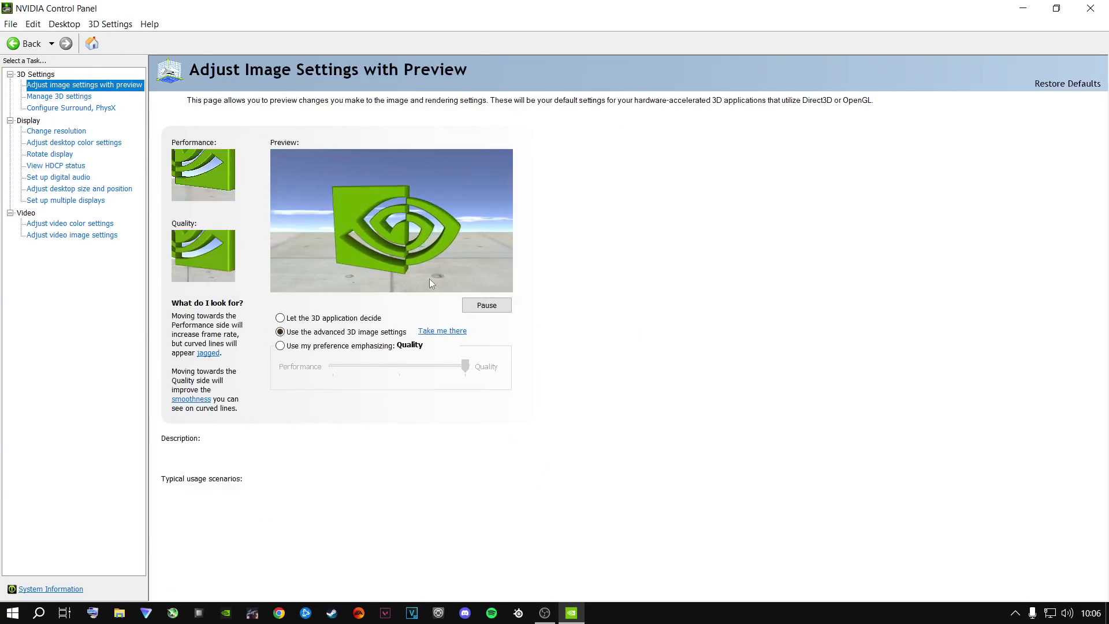
mouse_move(372, 338)
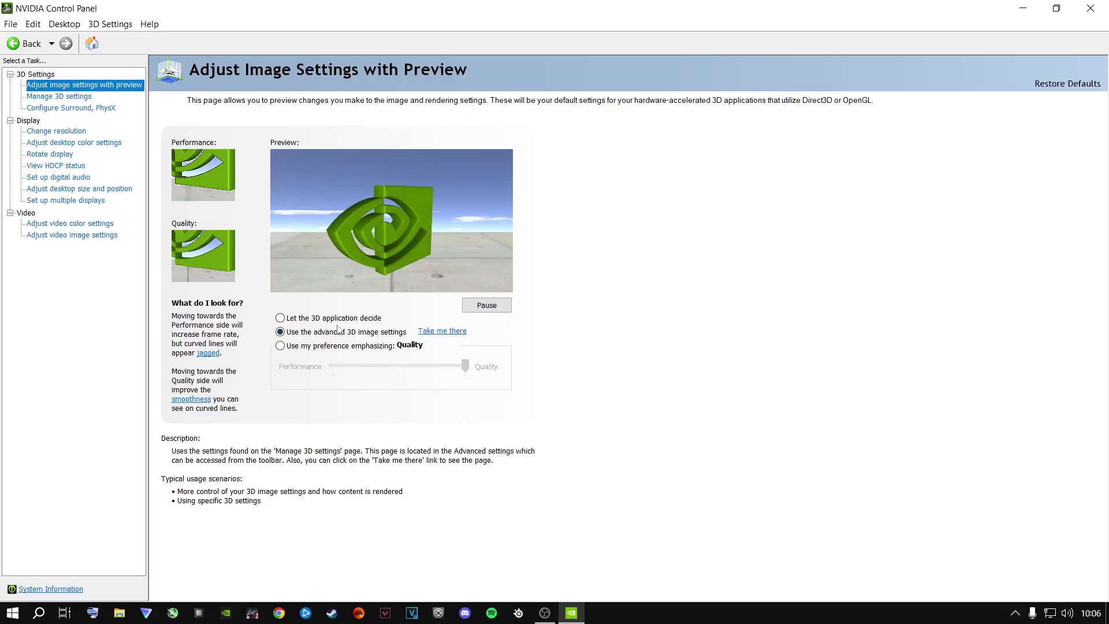
Review the full list of global 3D settings, including power management, shader cache size and texture filtering
click(61, 97)
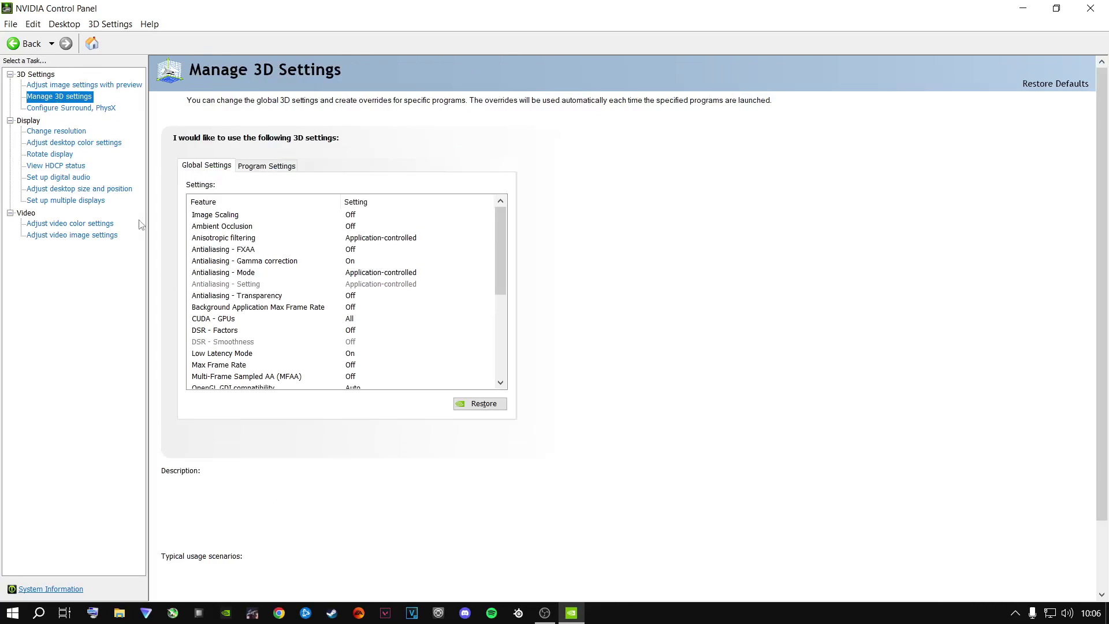
drag(500, 230, 497, 298)
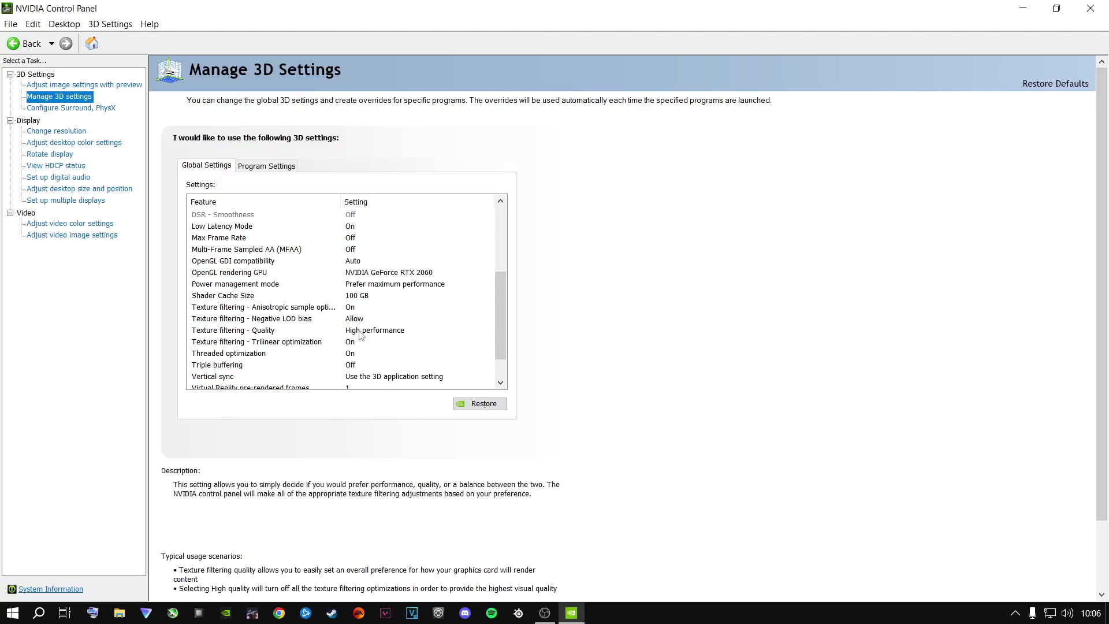
scroll(360, 335, down, 1)
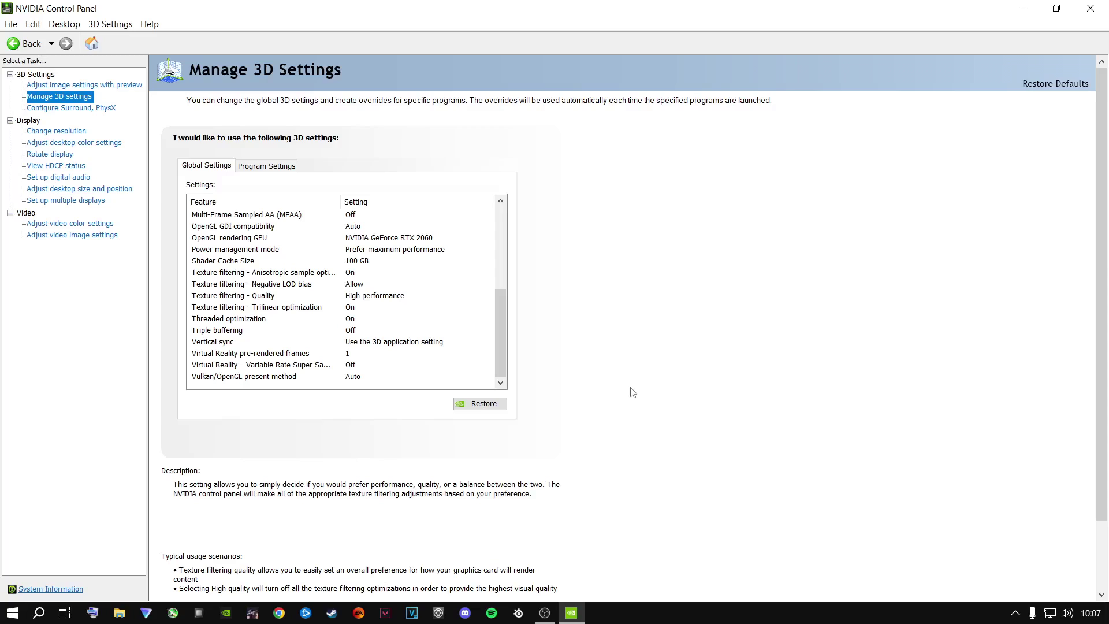
Choose the NVIDIA GeForce RTX 2060 as the PhysX processor
click(58, 109)
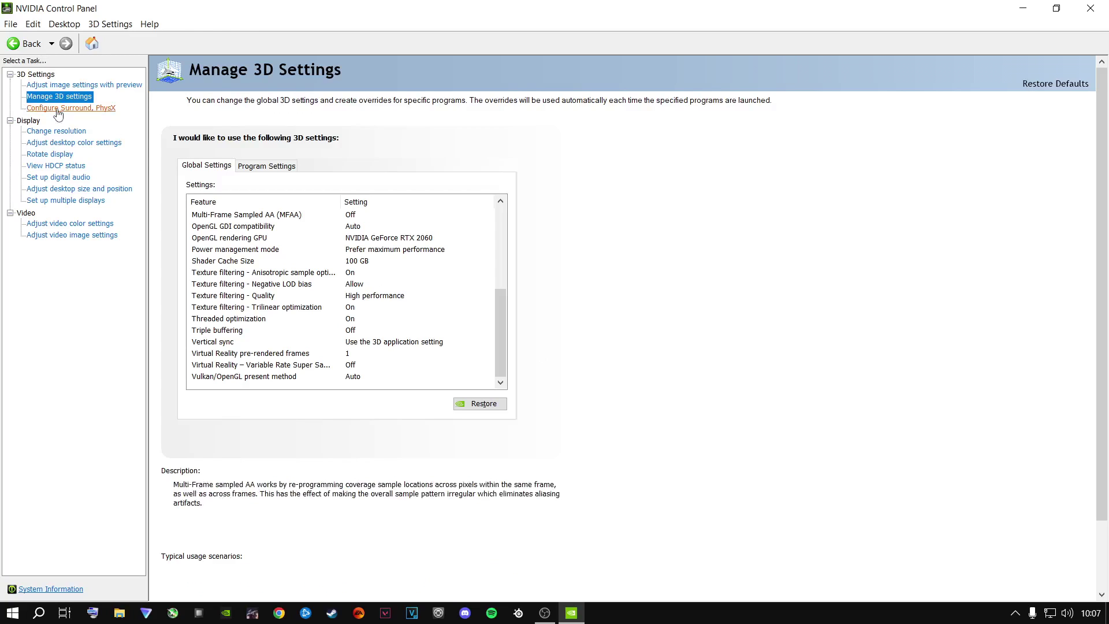
click(452, 190)
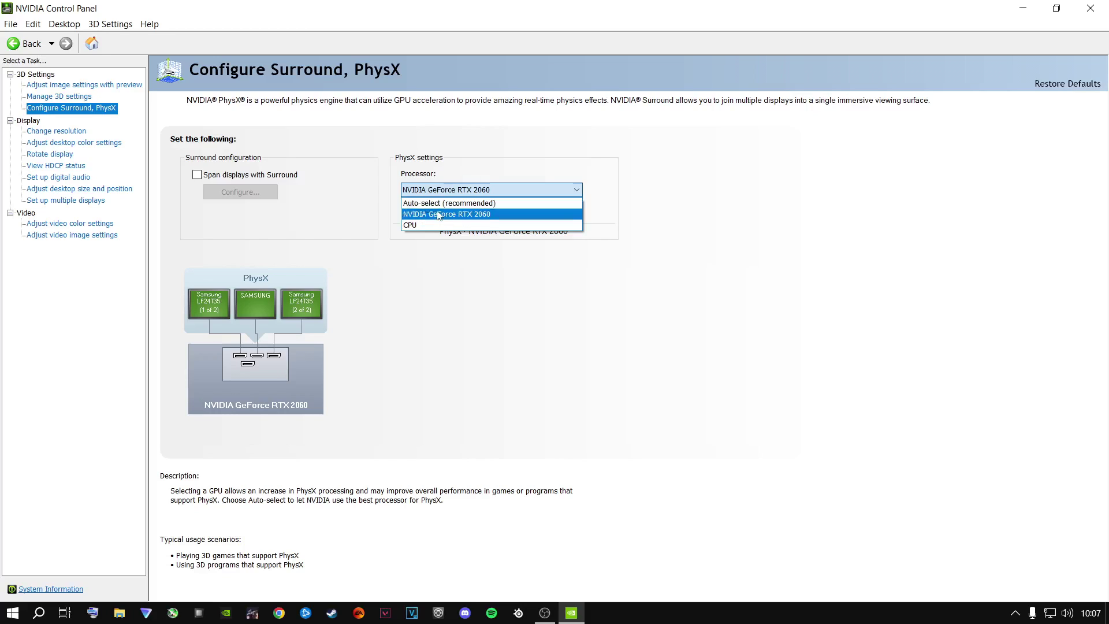
click(438, 215)
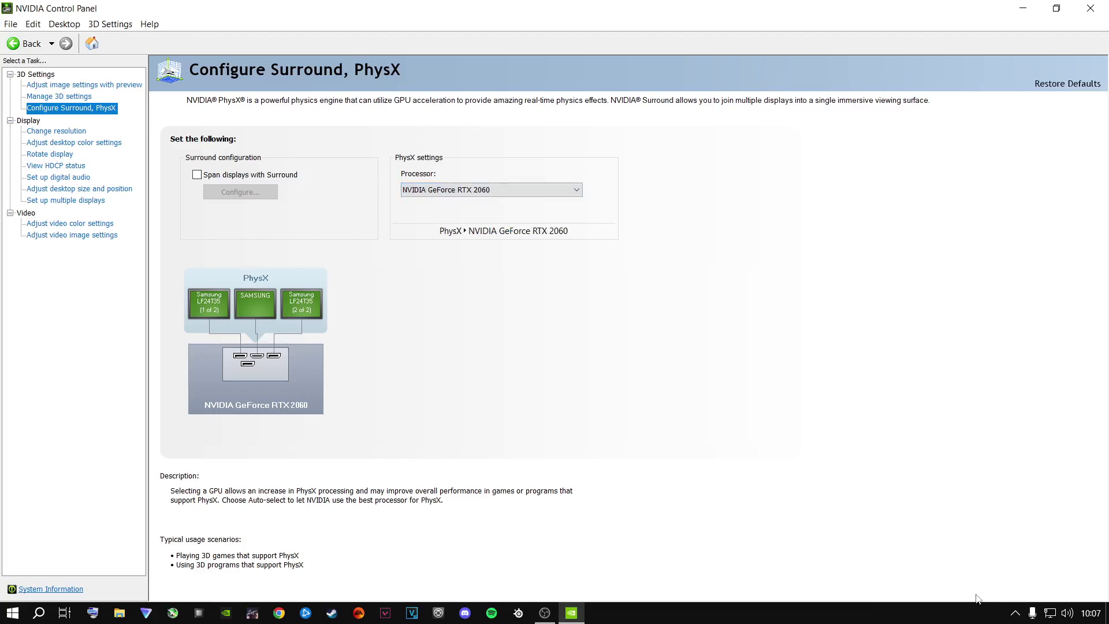
Compare desktop digital vibrance at 50% with a near-maximum level using reference image 3, and apply the high level
click(75, 143)
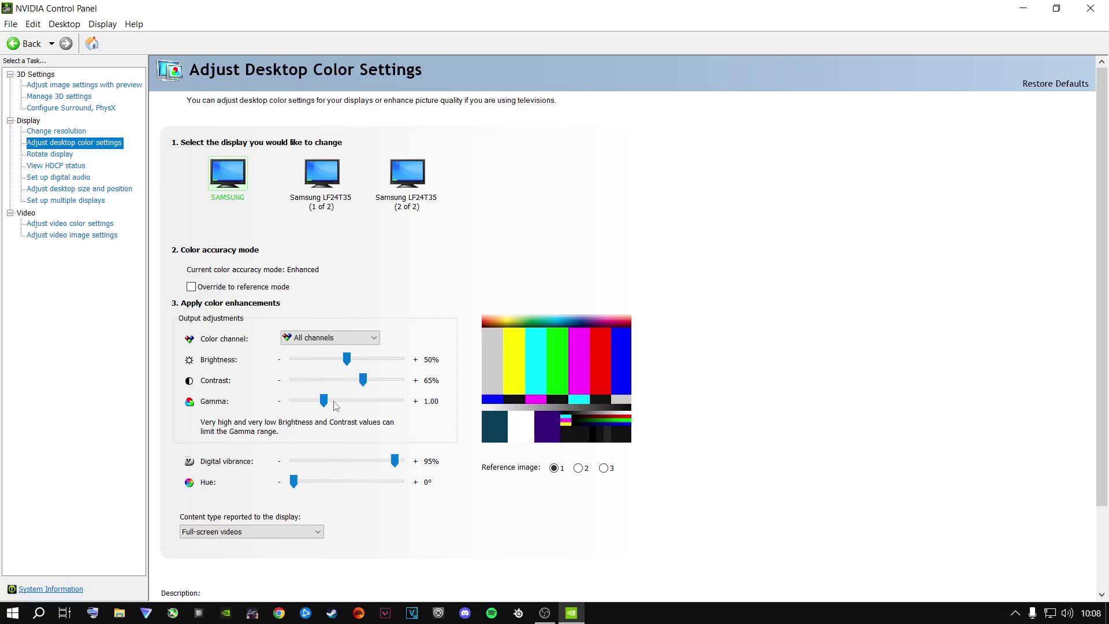
click(604, 469)
drag(395, 461, 347, 469)
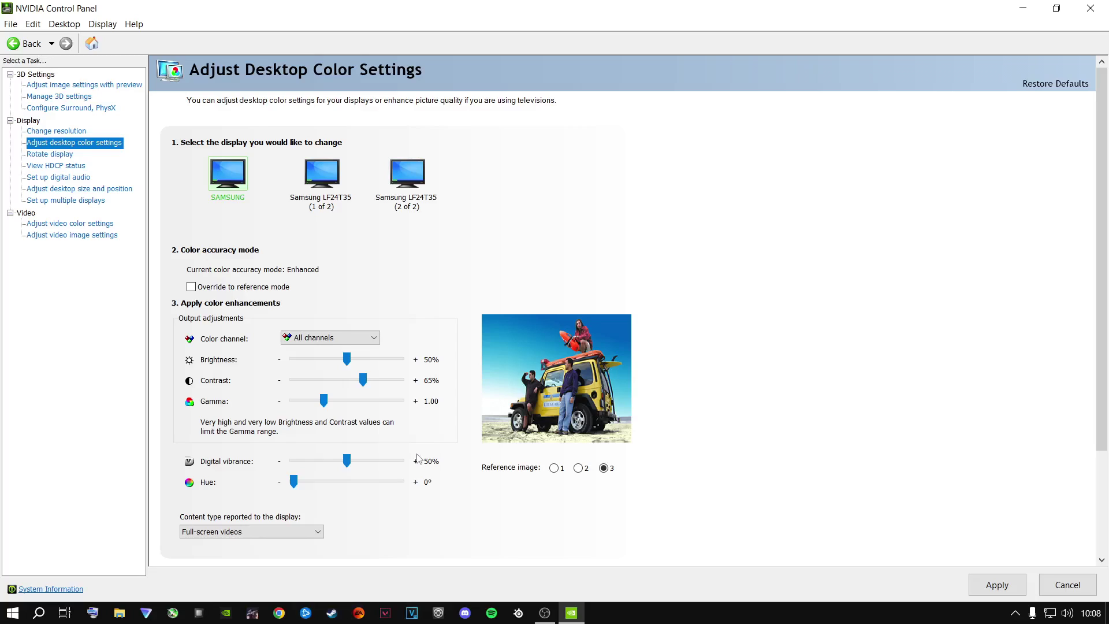
drag(346, 461, 399, 465)
click(991, 591)
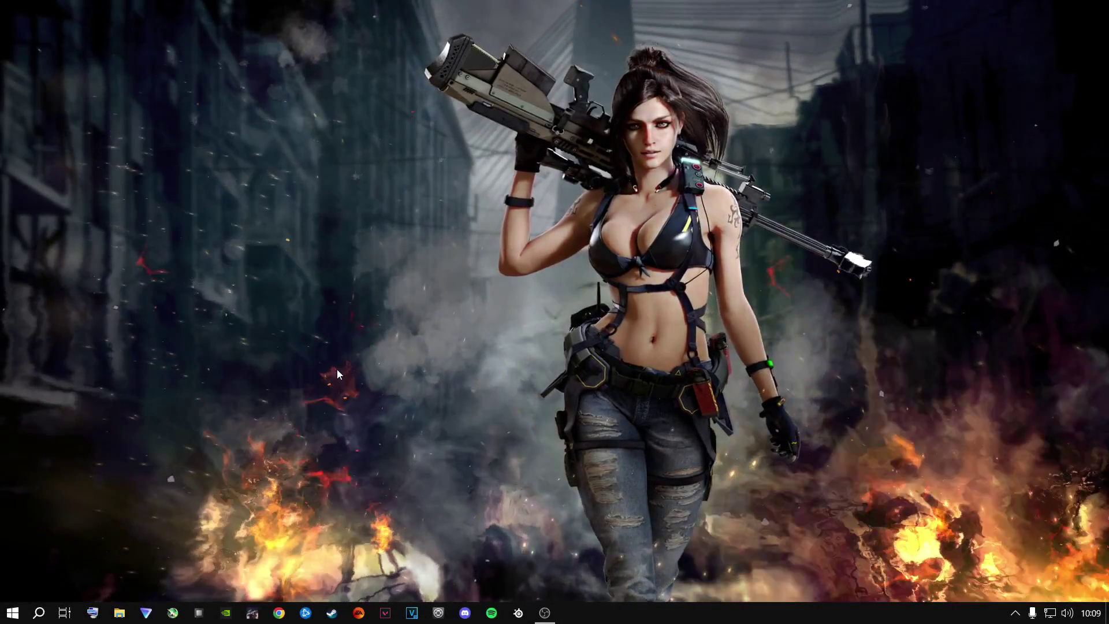
Search for "settings" and open Windows Settings
key(super)
key(super)
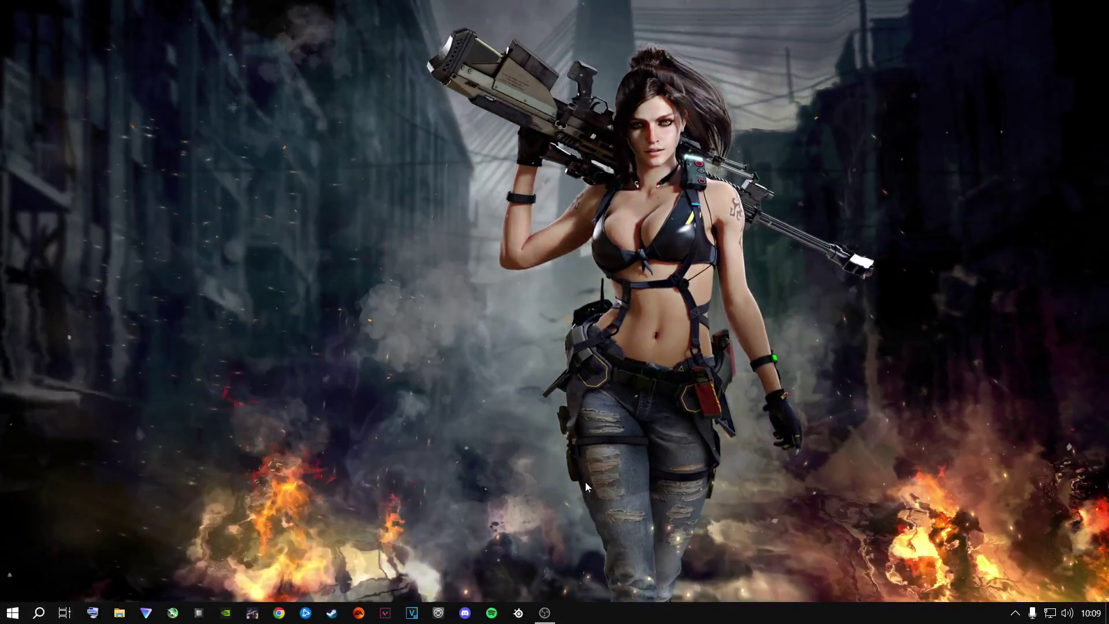
click(38, 612)
text(se)
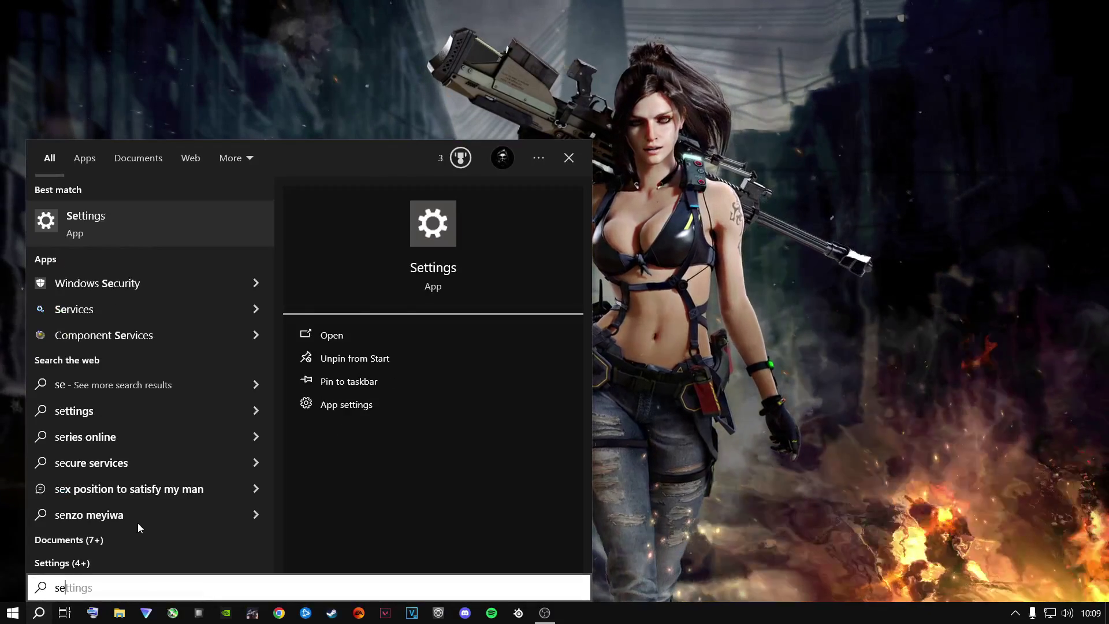
text(ttings)
key(Return)
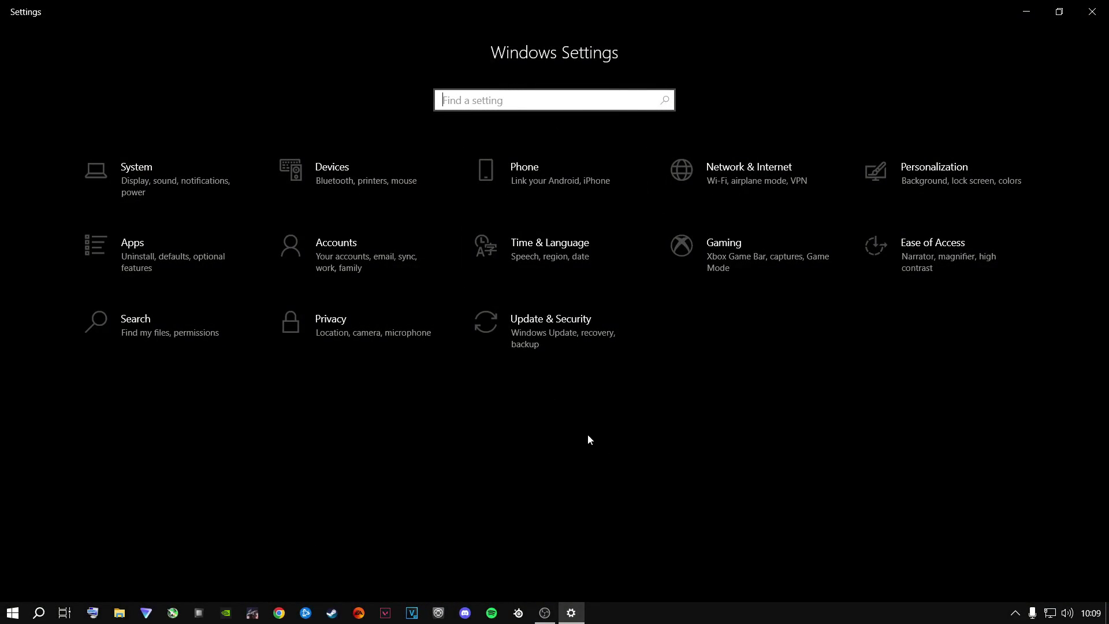
Check the Xbox Game Bar, background recording, recorded audio and Game Mode options in the gaming settings
click(734, 258)
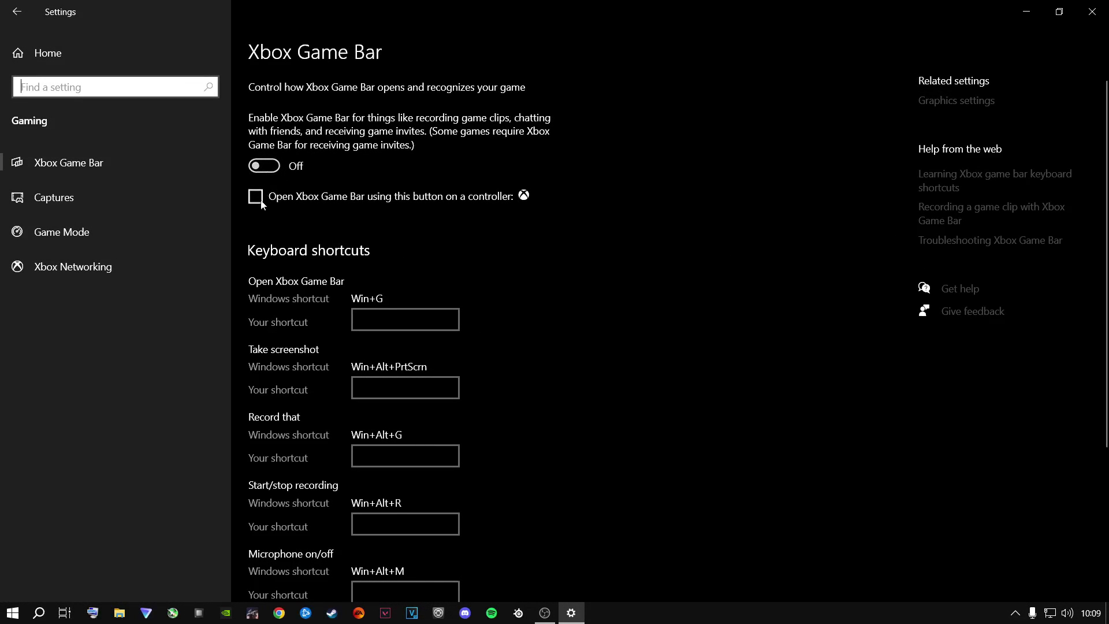
click(79, 200)
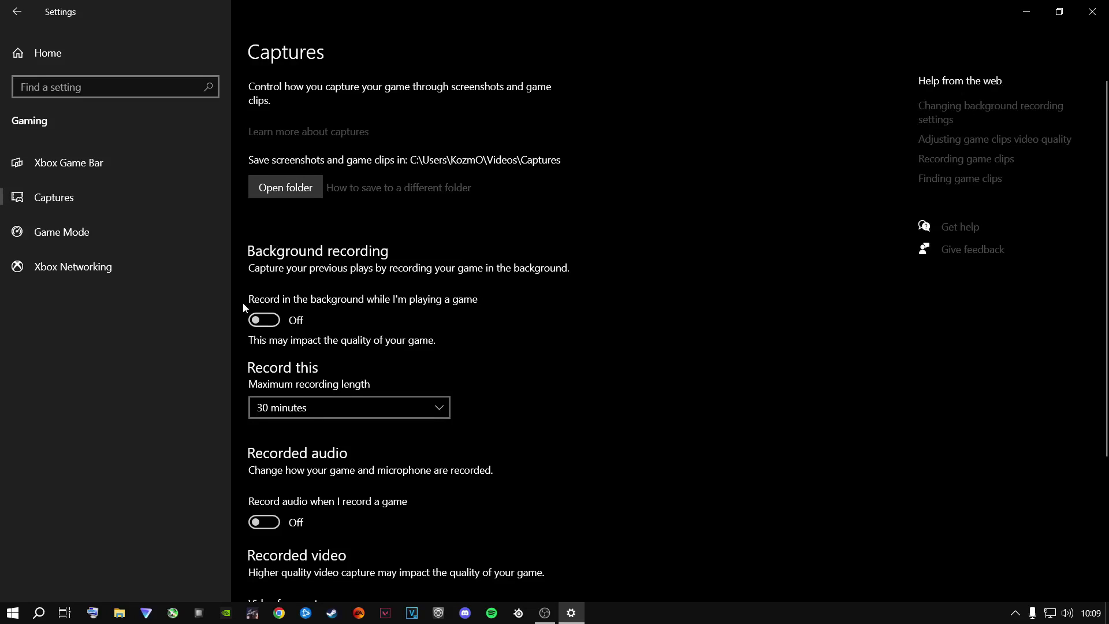
scroll(478, 338, down, 4)
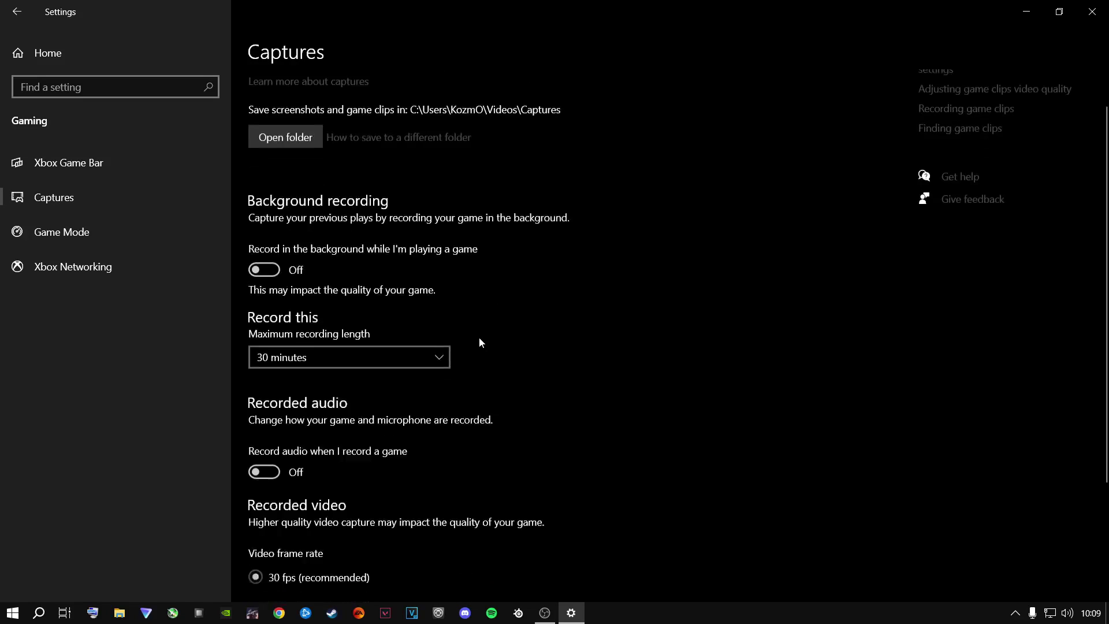
scroll(409, 498, up, 4)
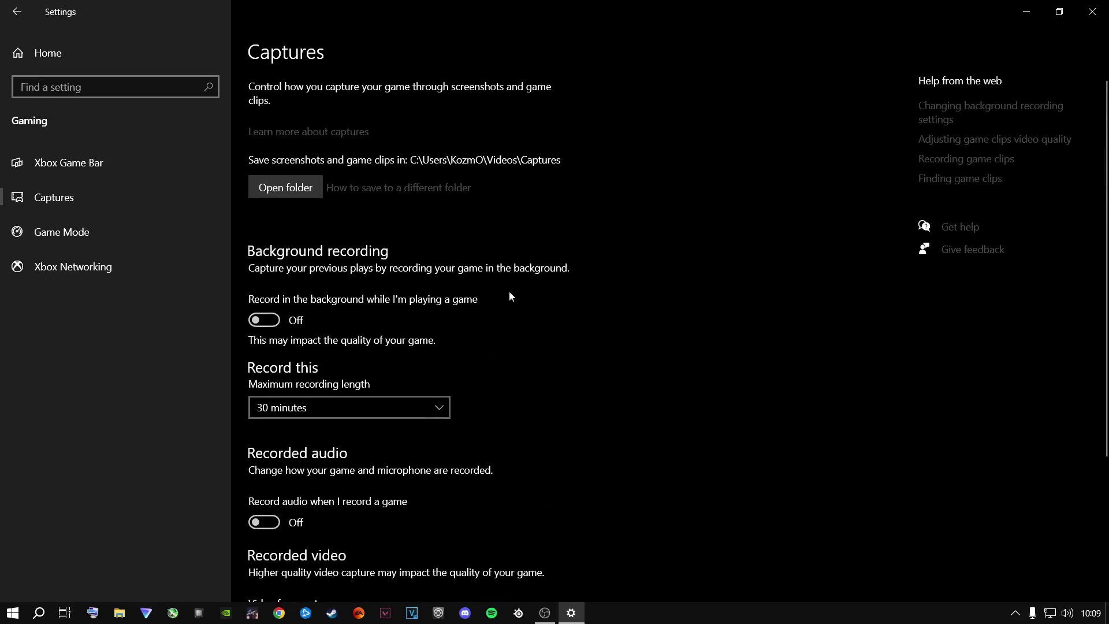
scroll(510, 295, down, 4)
scroll(605, 384, up, 4)
click(86, 235)
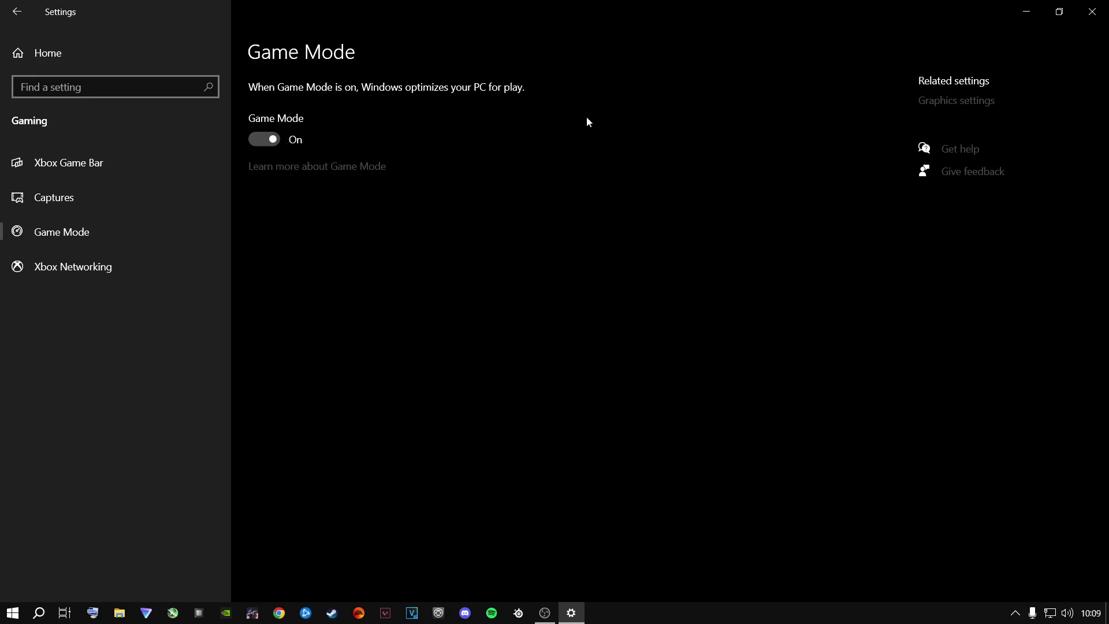
Turn on hardware-accelerated GPU scheduling in the graphics settings related to Game Mode
click(956, 102)
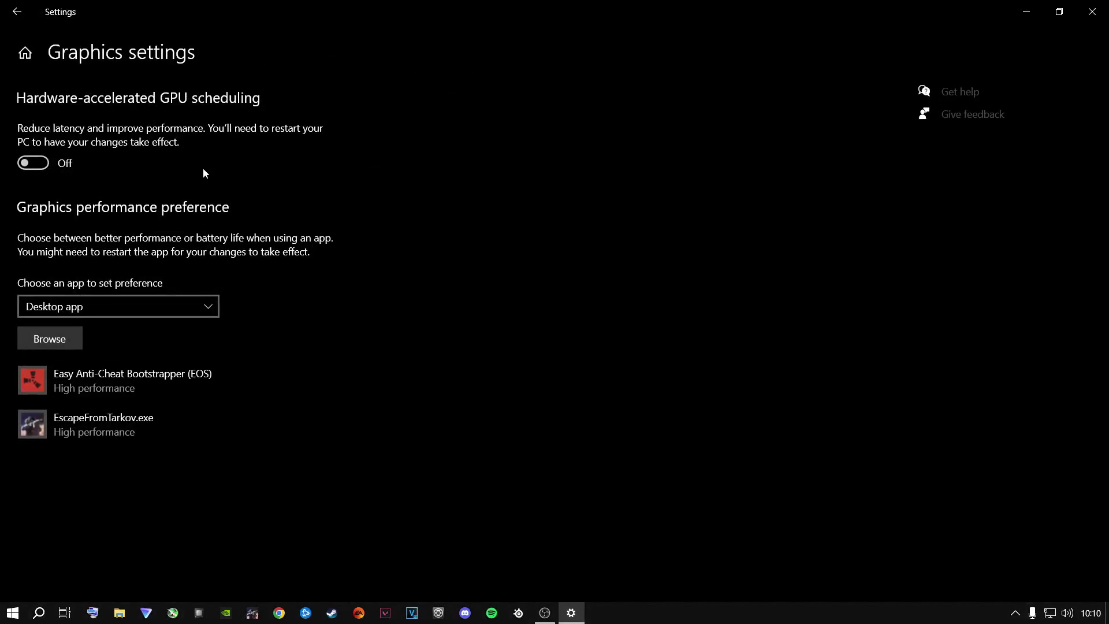
click(33, 162)
click(38, 165)
click(38, 165)
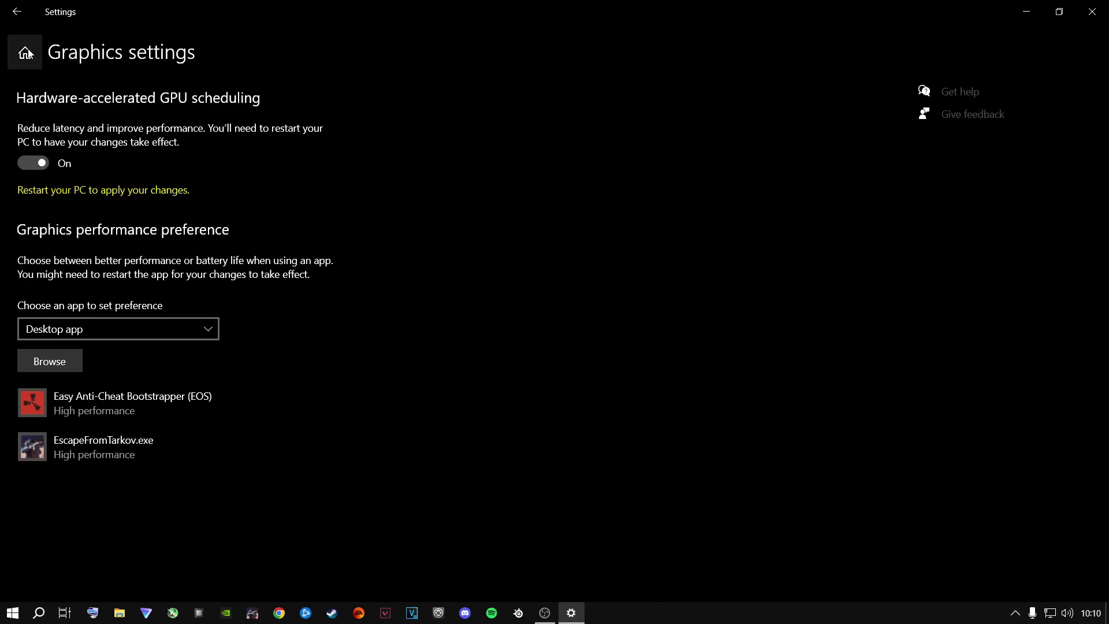
Switch off letting apps run in the background in the privacy settings, check the app list, and close Windows Settings
click(28, 54)
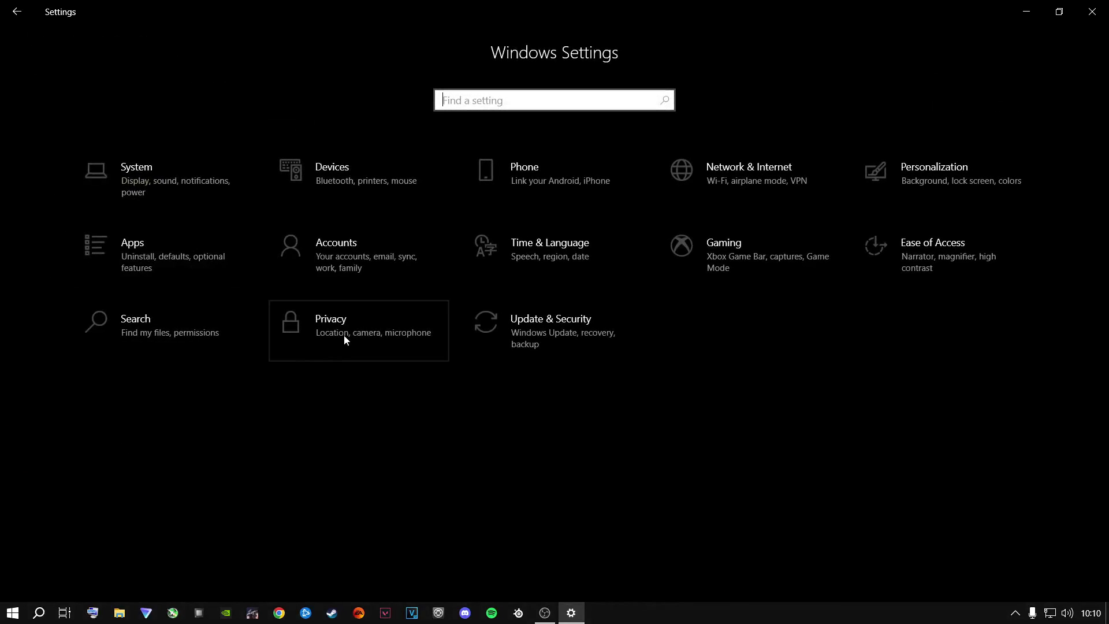
click(332, 337)
scroll(109, 324, down, 10)
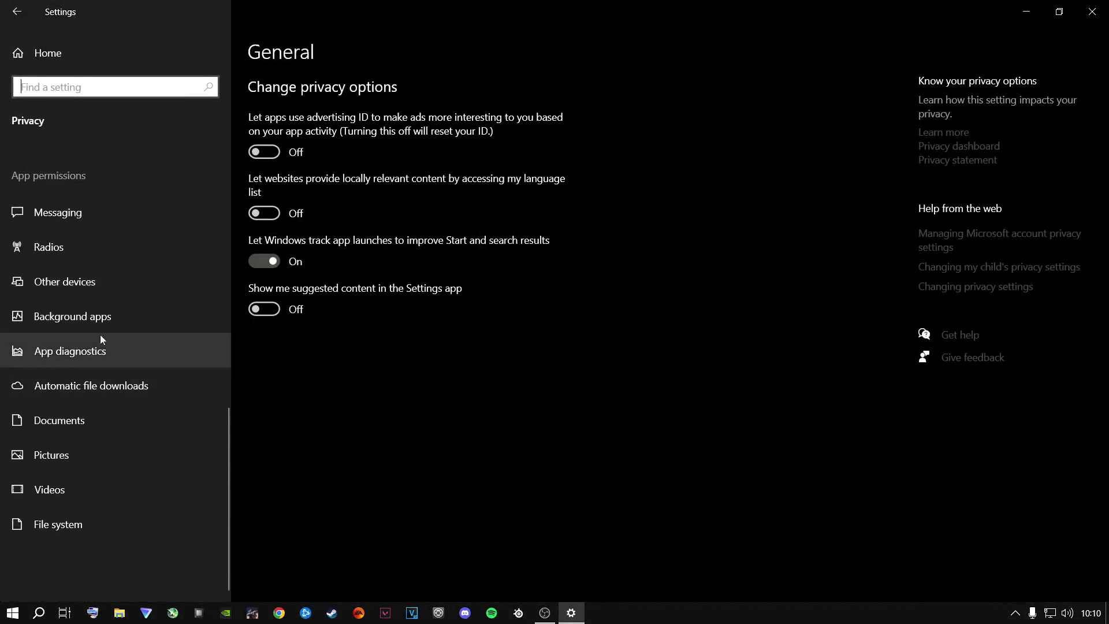
click(75, 316)
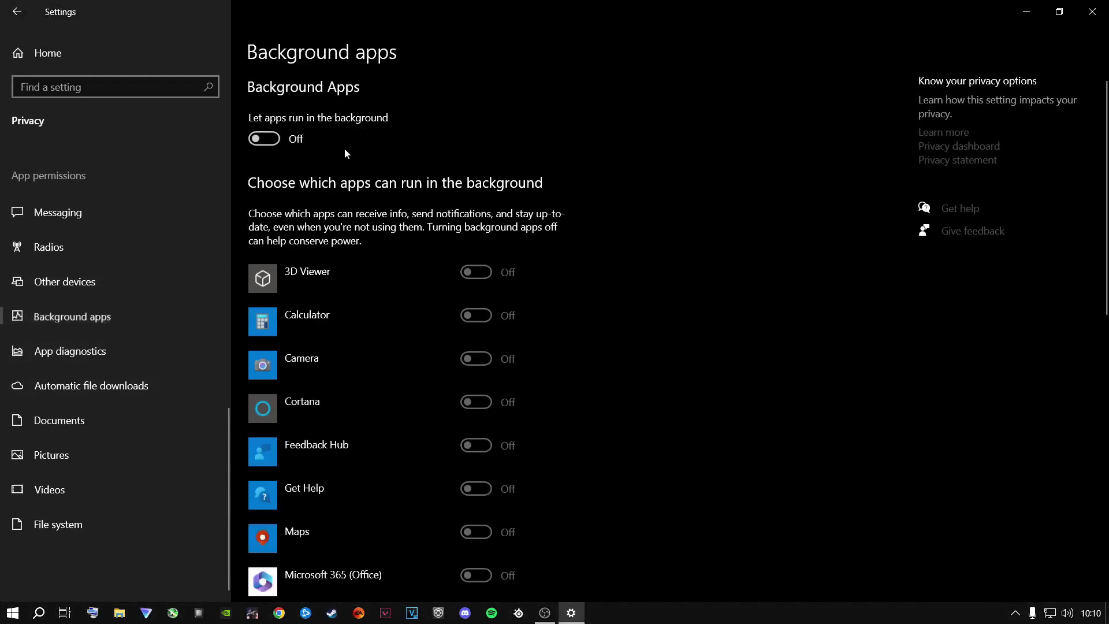
click(271, 144)
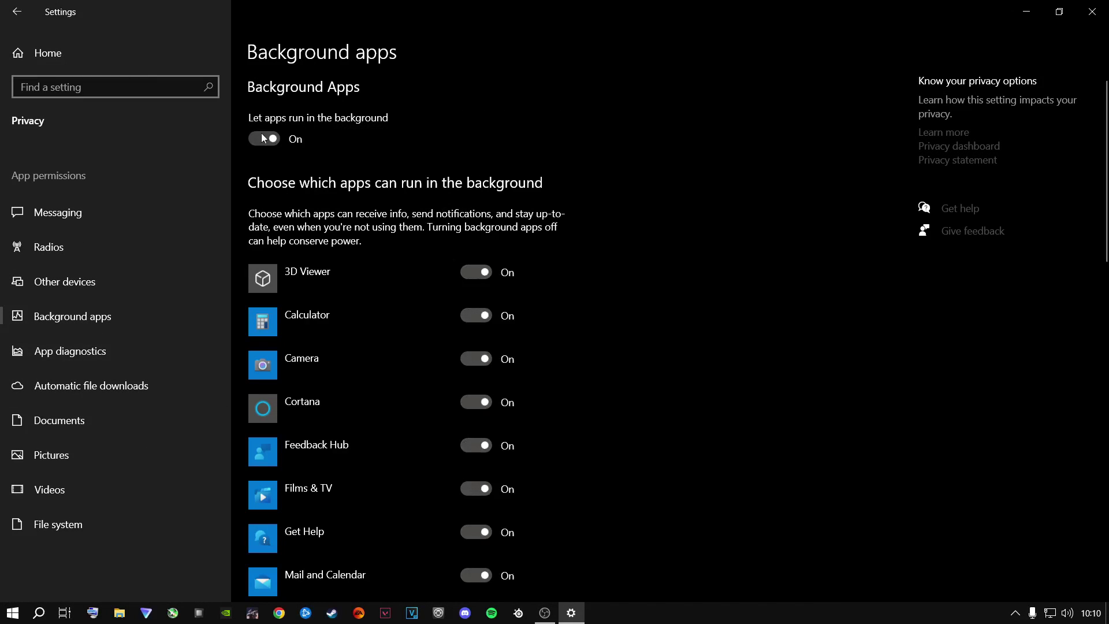
click(262, 141)
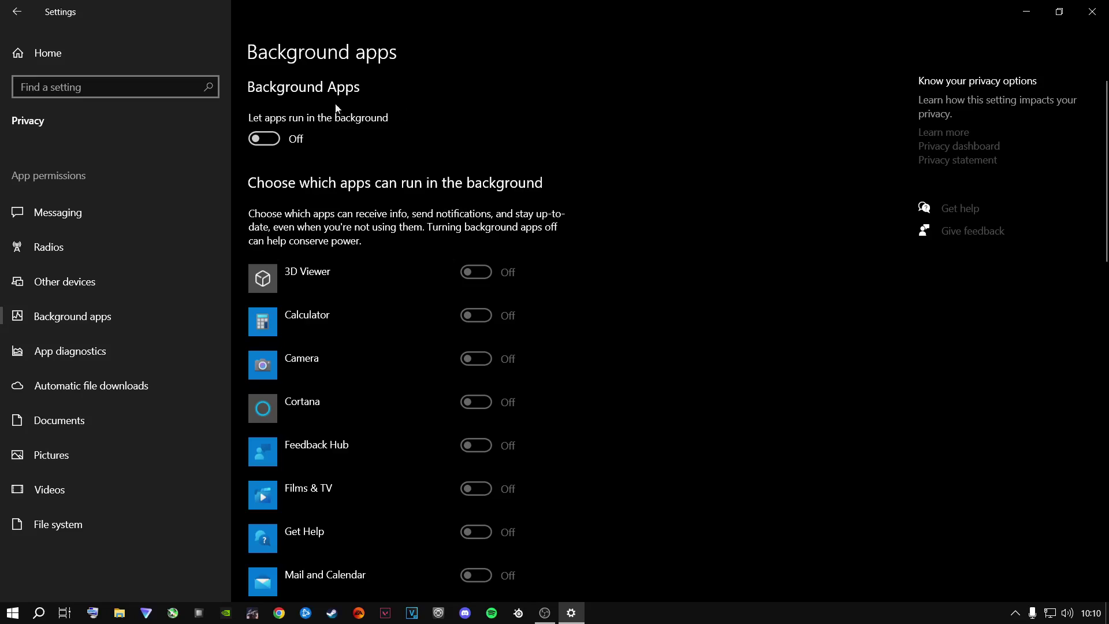
scroll(427, 402, down, 10)
scroll(418, 401, down, 8)
scroll(417, 401, up, 20)
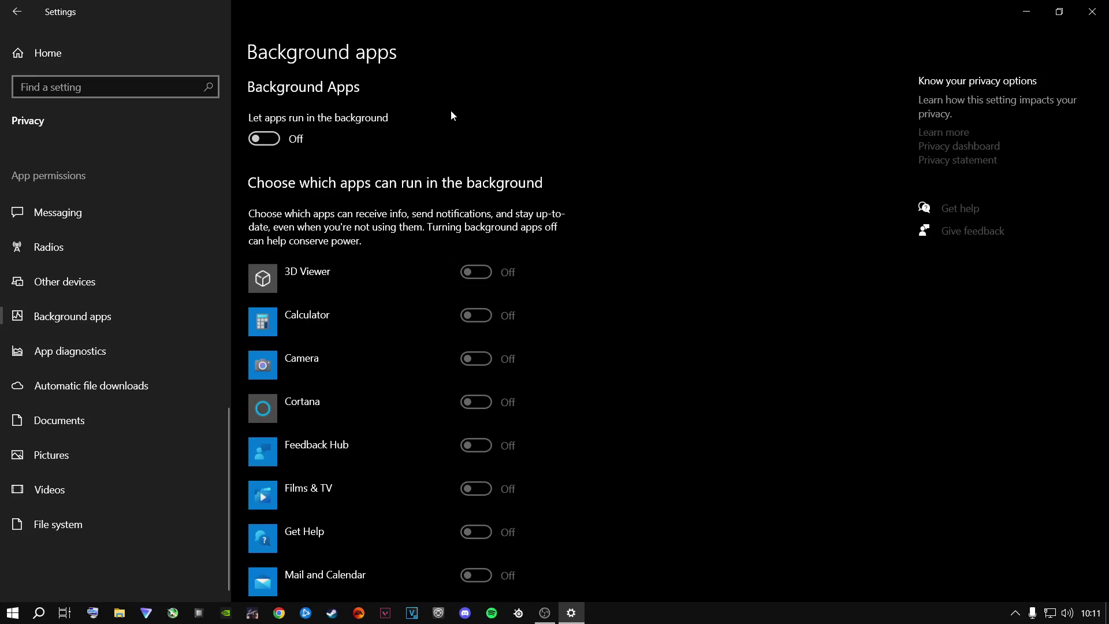
click(1091, 12)
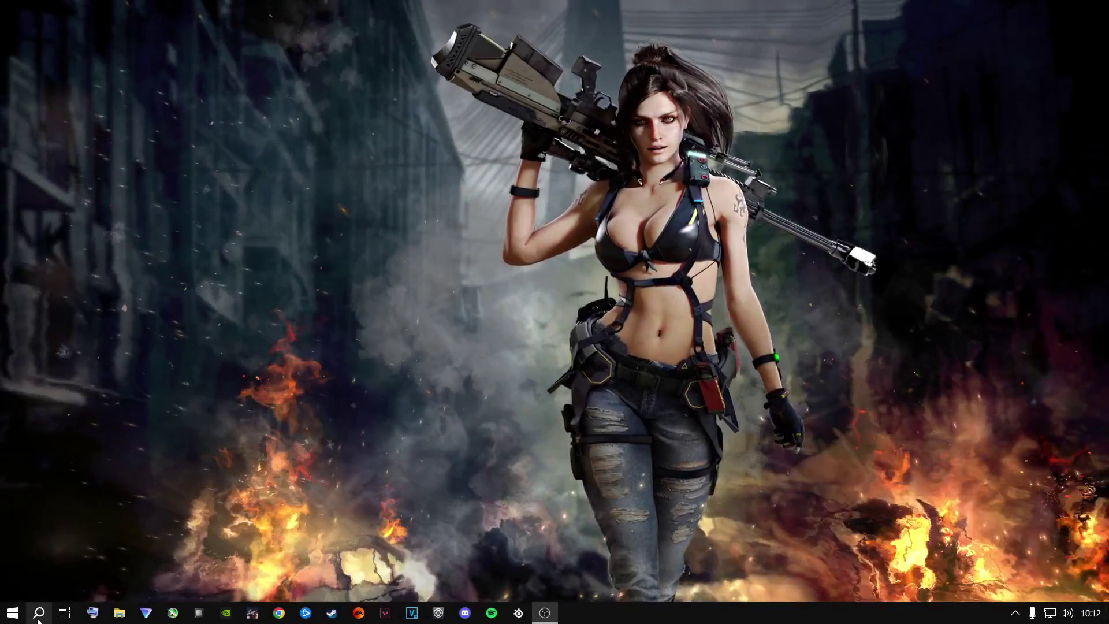
Search for "cmd" and open Command Prompt as administrator, allowing the elevation request
click(38, 614)
text(cmd)
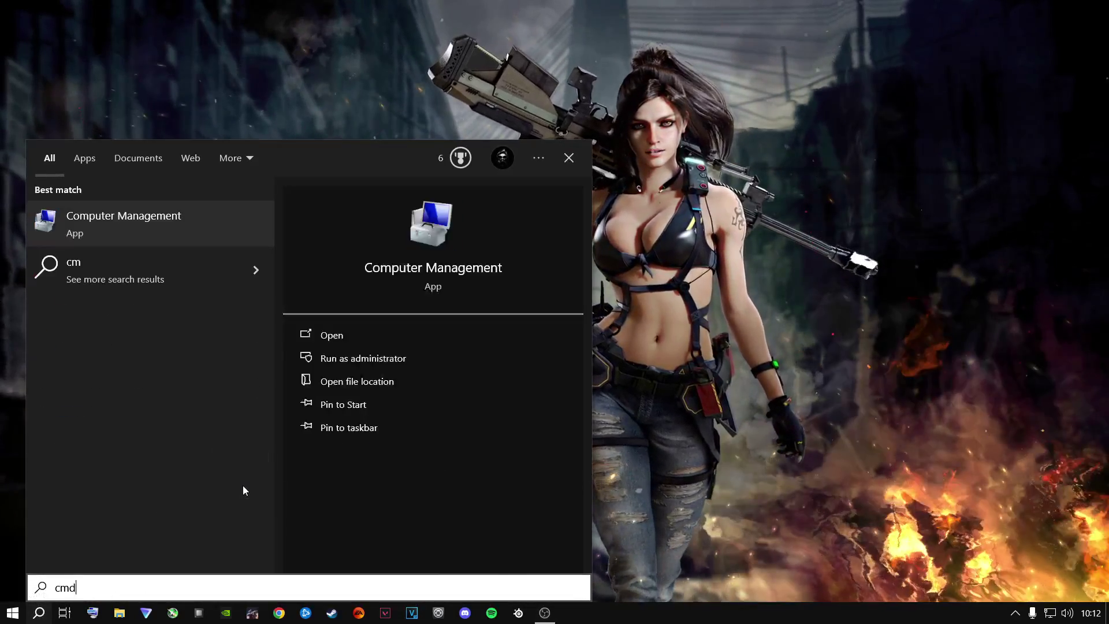
right_click(154, 223)
click(193, 233)
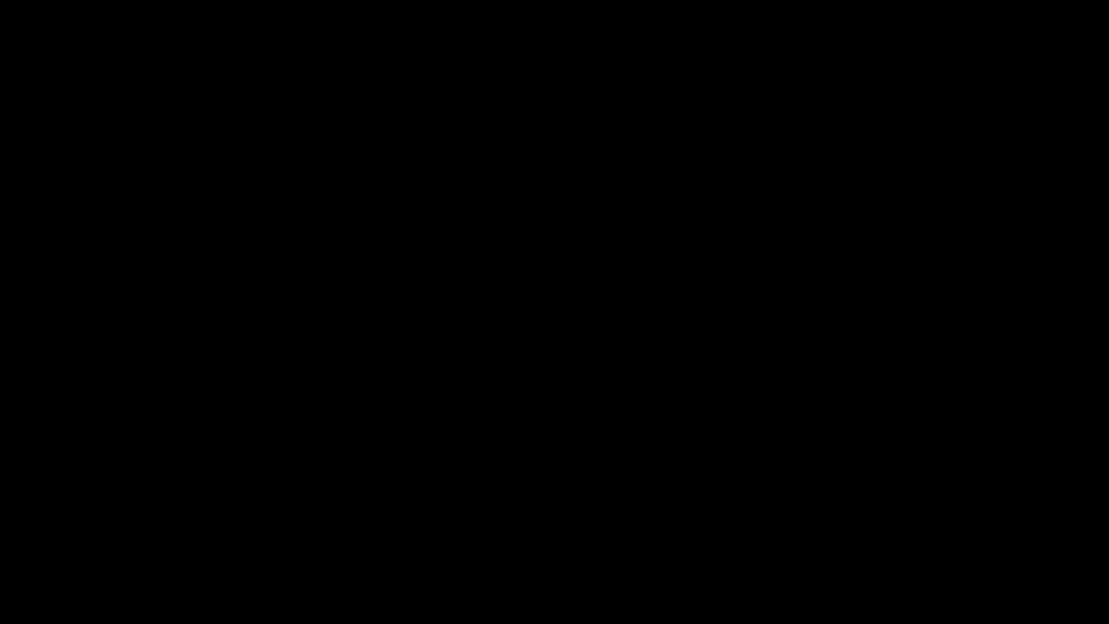
click(484, 396)
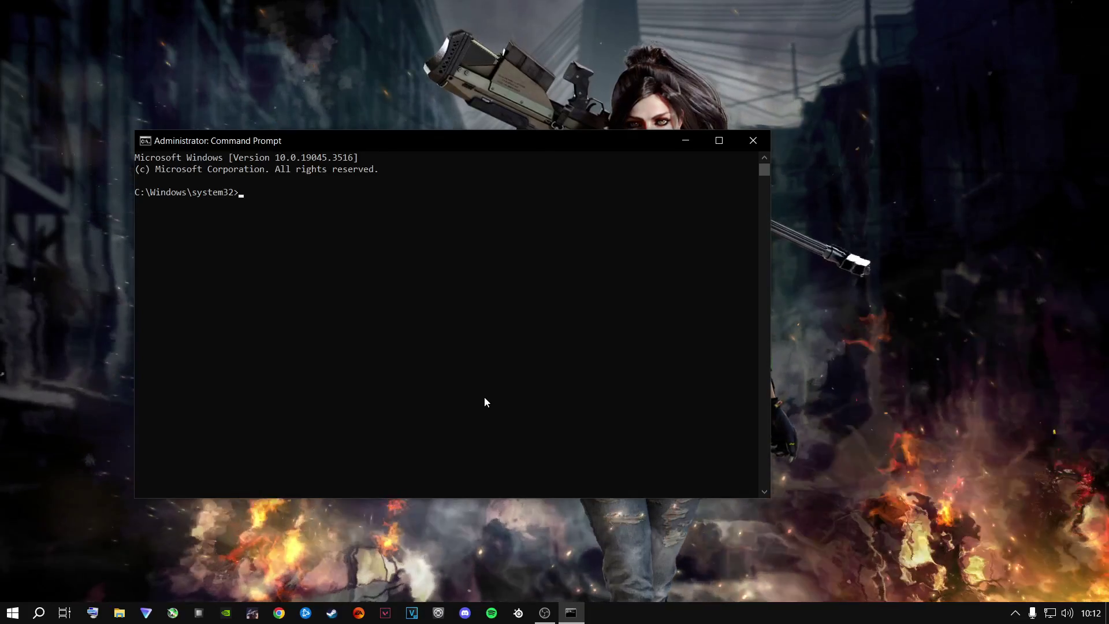
Enter the system file check command "sfc /scannow" at the prompt and close Command Prompt without running it
text(sfc)
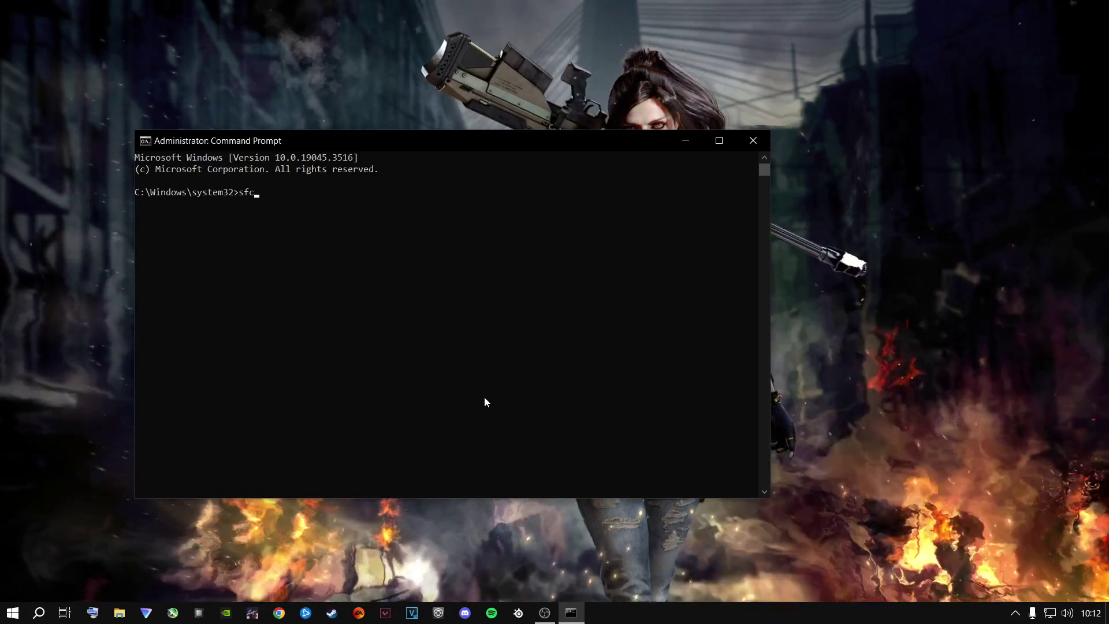
text( /sc)
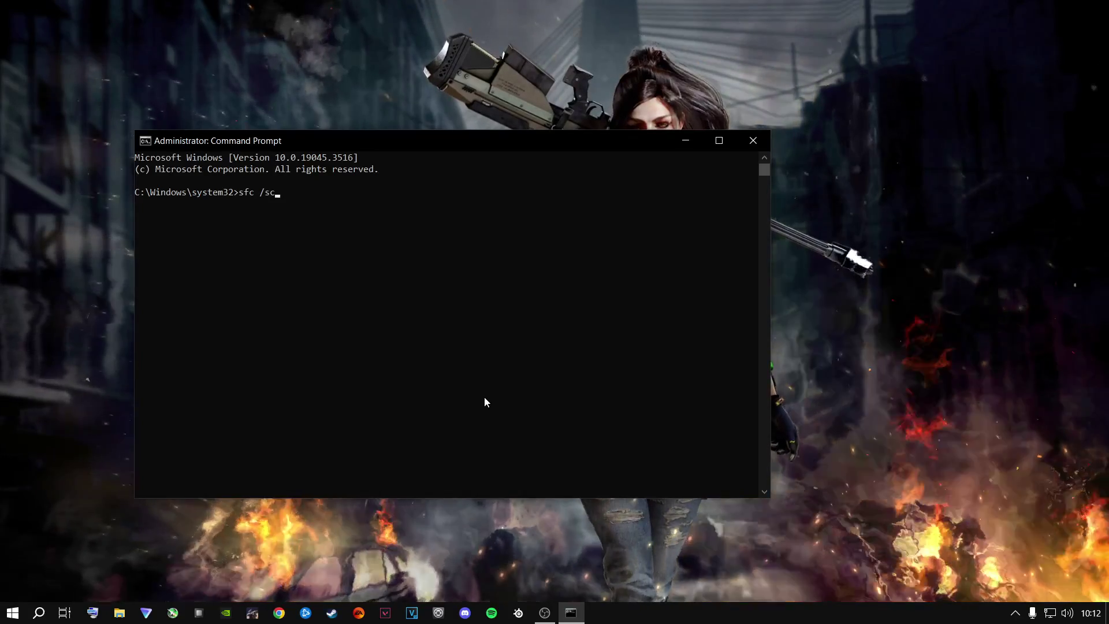
text(annow)
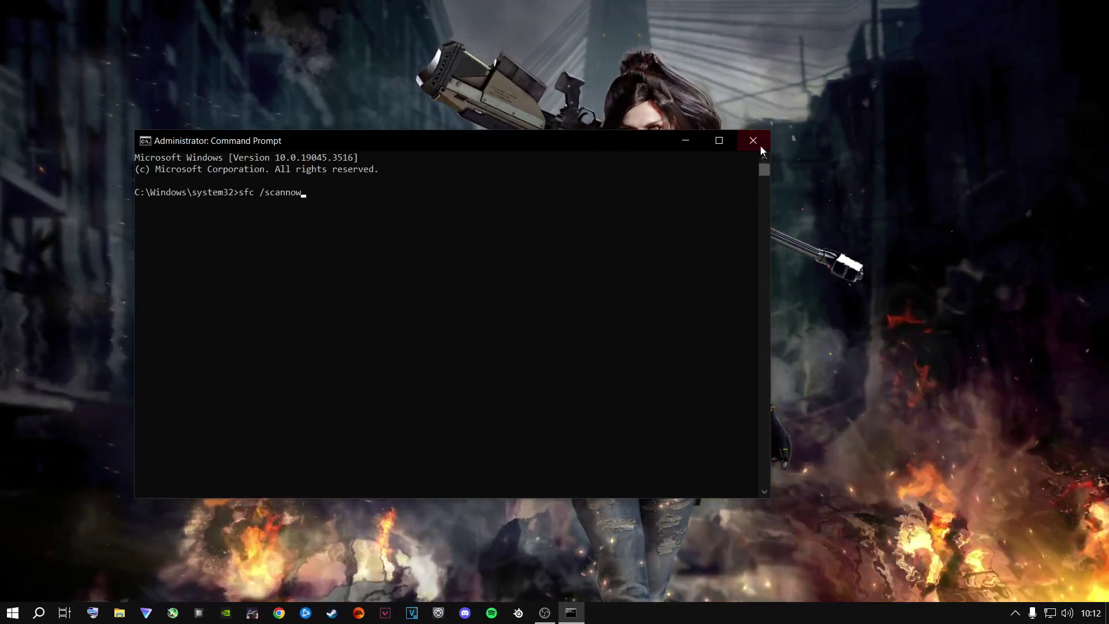
click(760, 148)
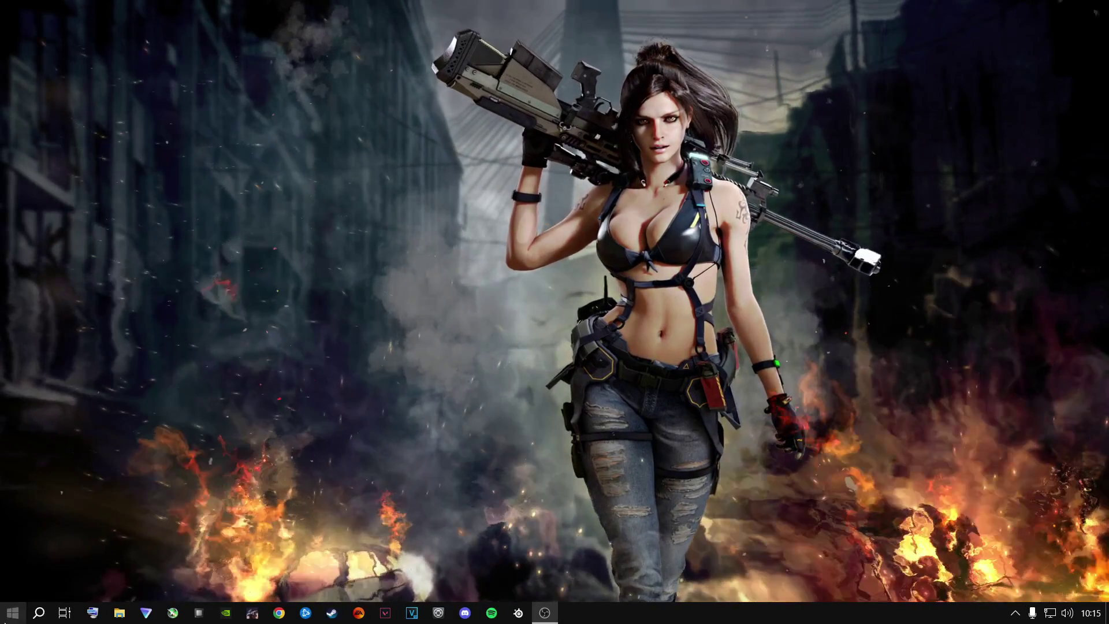
Open the Update & Security section of Windows Settings, check for Windows updates, and close Settings
key(super)
click(25, 557)
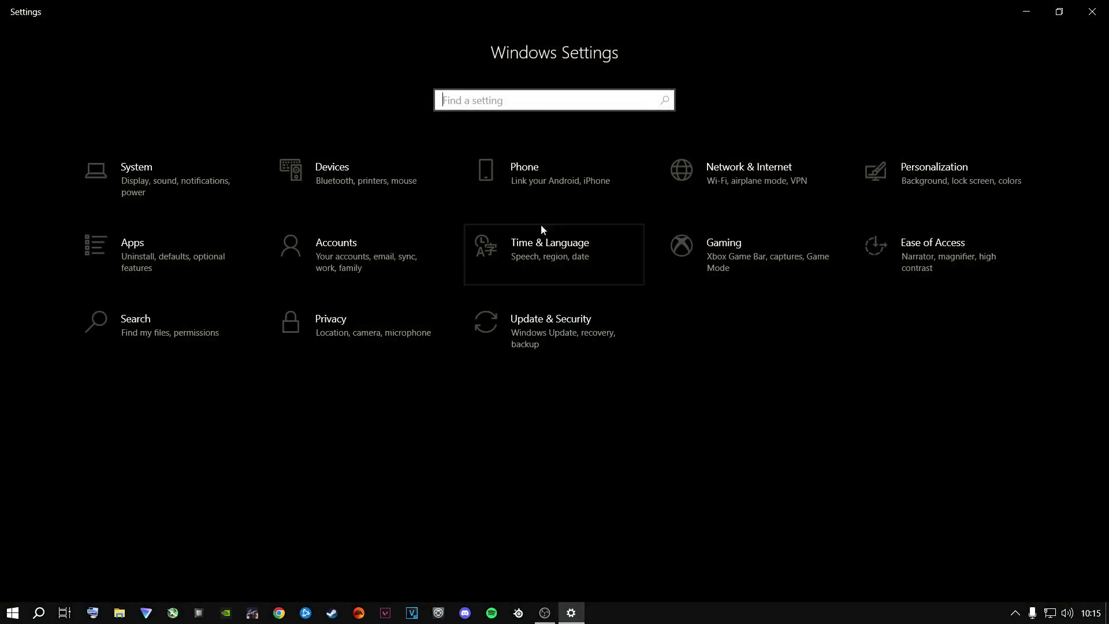
click(530, 344)
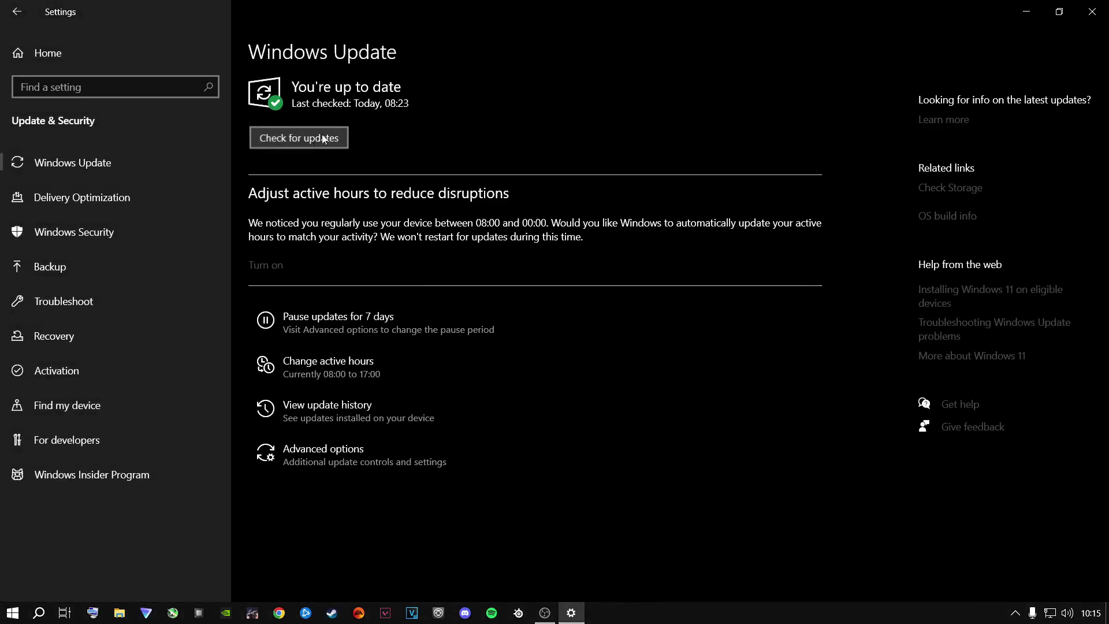
click(321, 137)
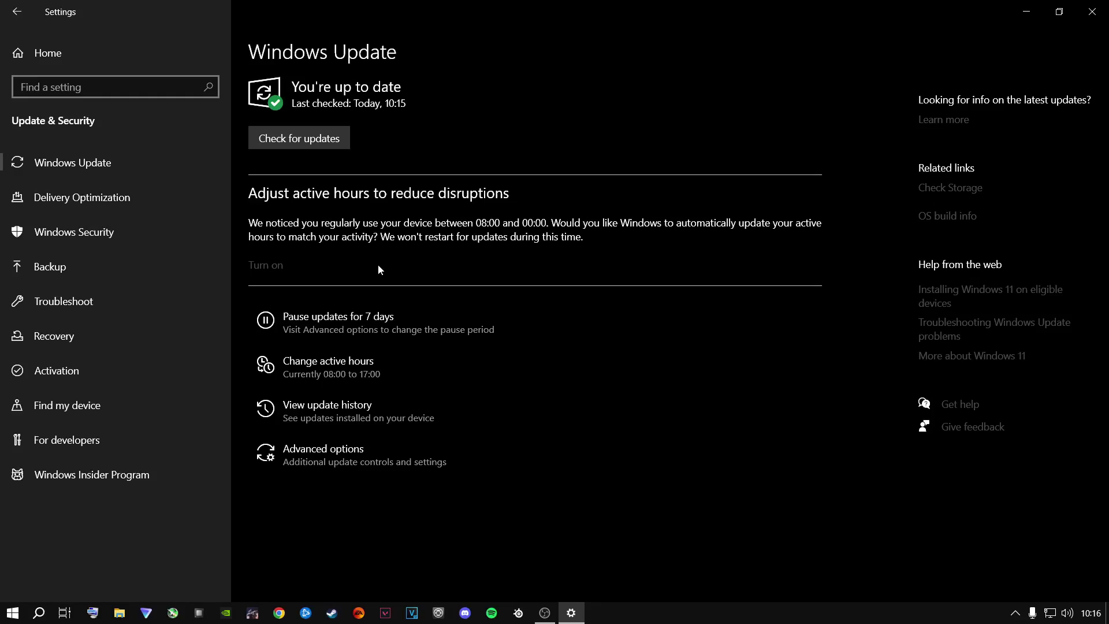
click(1091, 12)
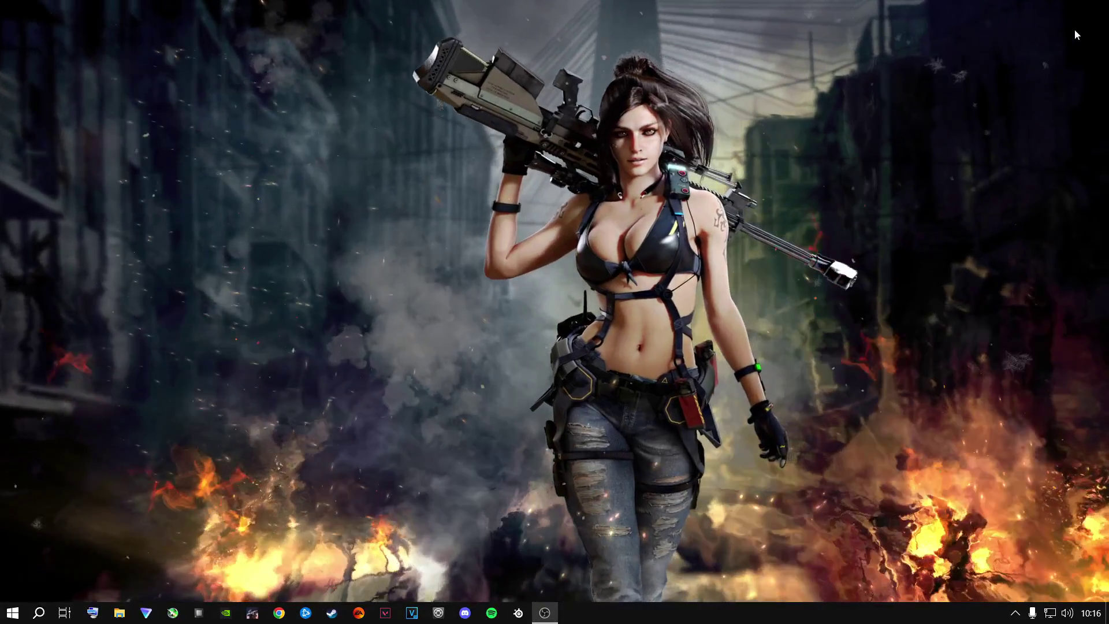